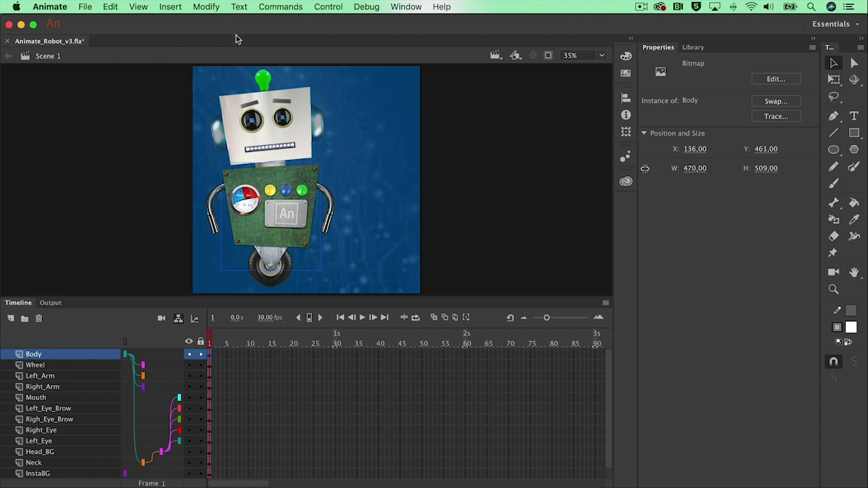
Drag the robot body off the stage's left edge and turn off Clip Content Outside the Stage.
left_click_drag(293, 244, 127, 242)
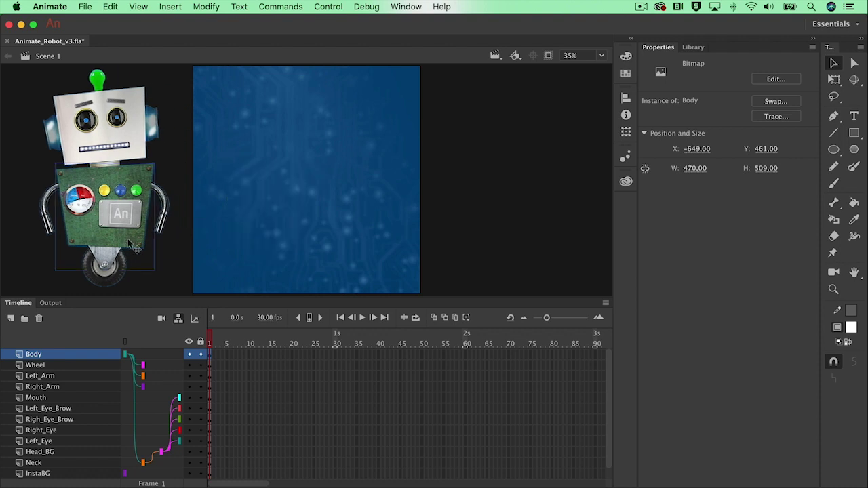
left_click(549, 56)
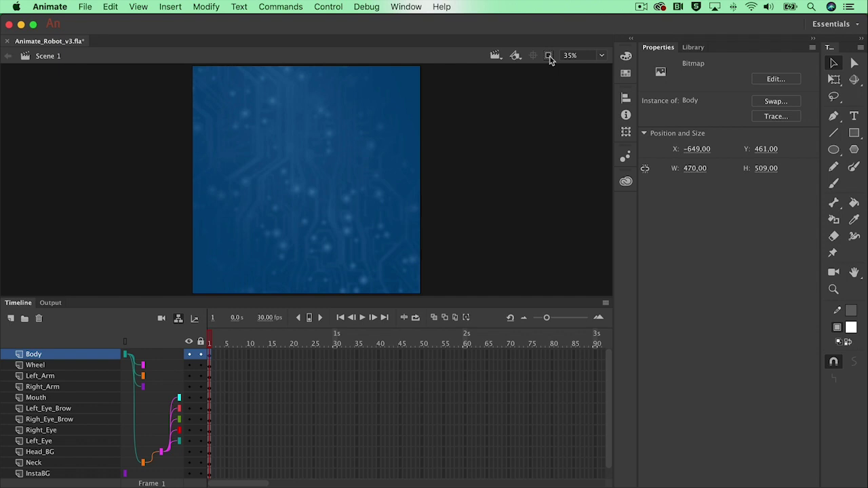
left_click(549, 58)
left_click(549, 58)
left_click(550, 58)
left_click(549, 58)
left_click(549, 58)
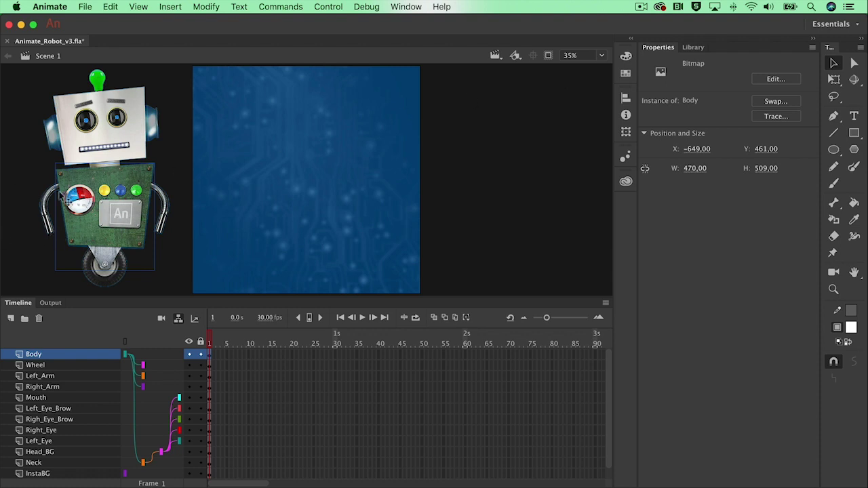
Convert the body bitmap into a Graphic symbol named 'Body' via Modify > Convert to Symbol.
right_click(109, 194)
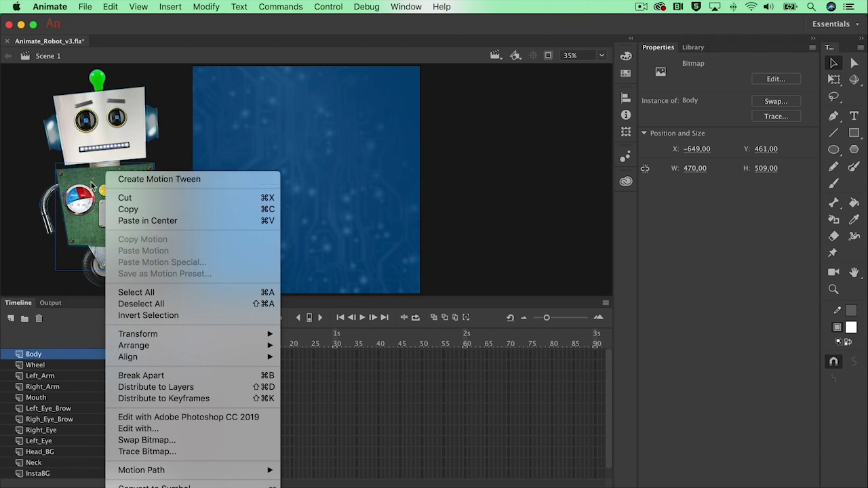
left_click(89, 179)
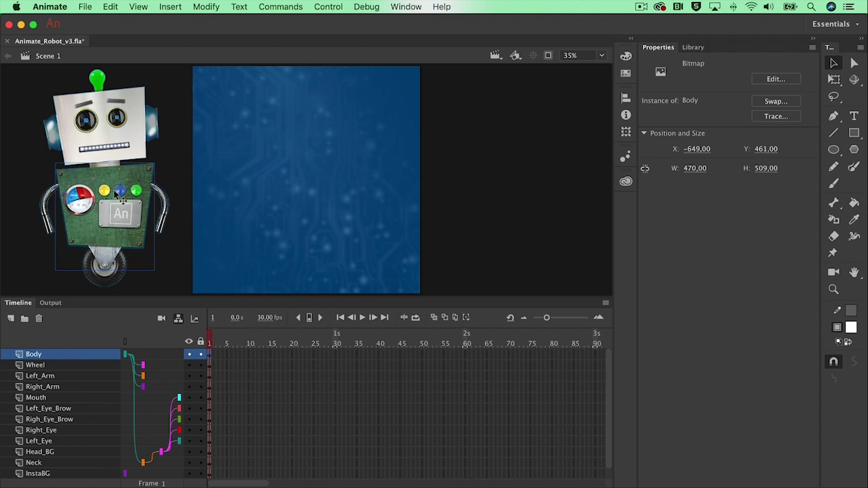
left_click(206, 6)
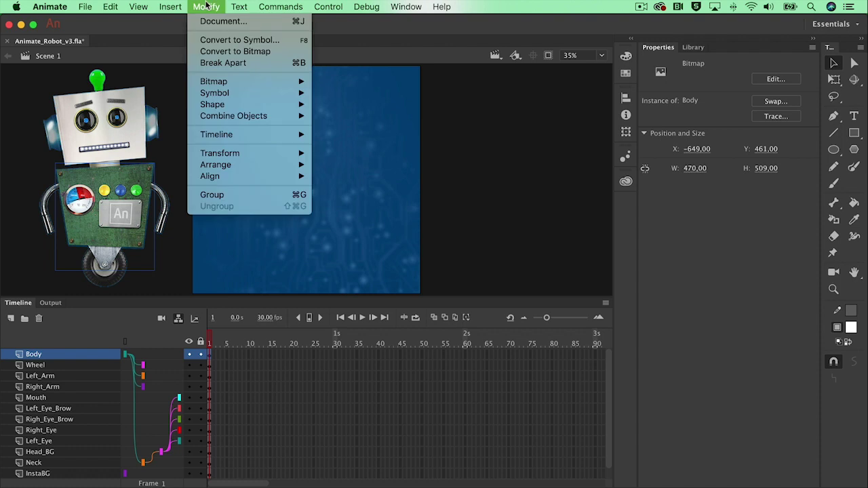
left_click(209, 42)
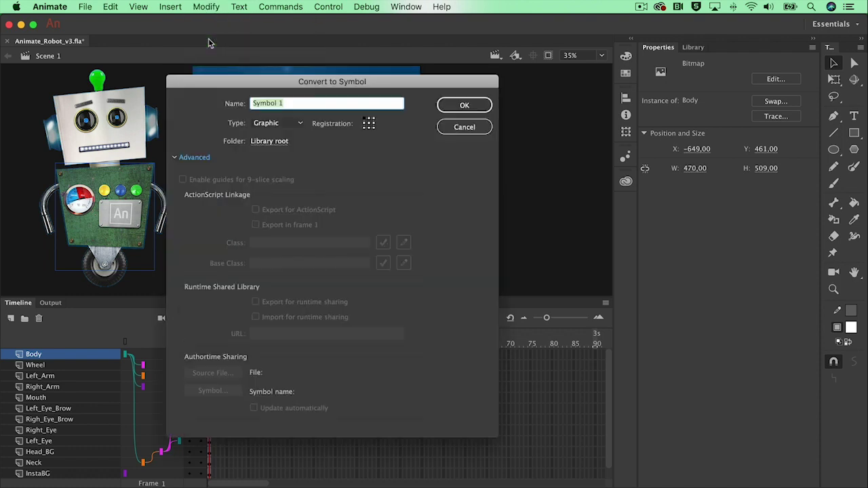
type("Body")
left_click(477, 112)
Add a motion tween to the Body instance and stretch its span from frame 30 to frame 60.
right_click(124, 215)
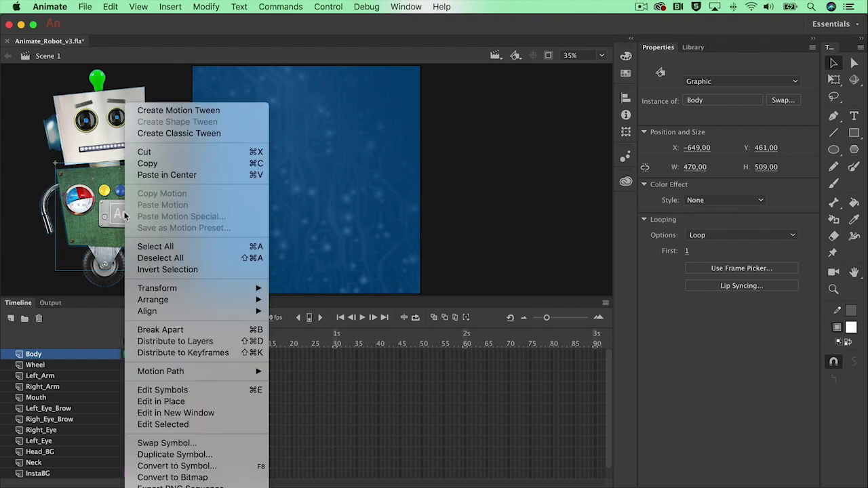
left_click(212, 112)
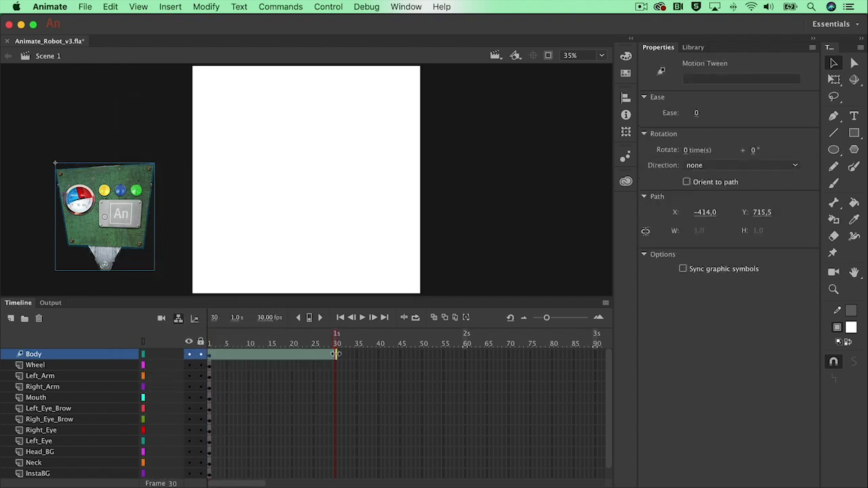
left_click_drag(336, 354, 465, 356)
left_click(304, 375)
left_click_drag(304, 337, 465, 346)
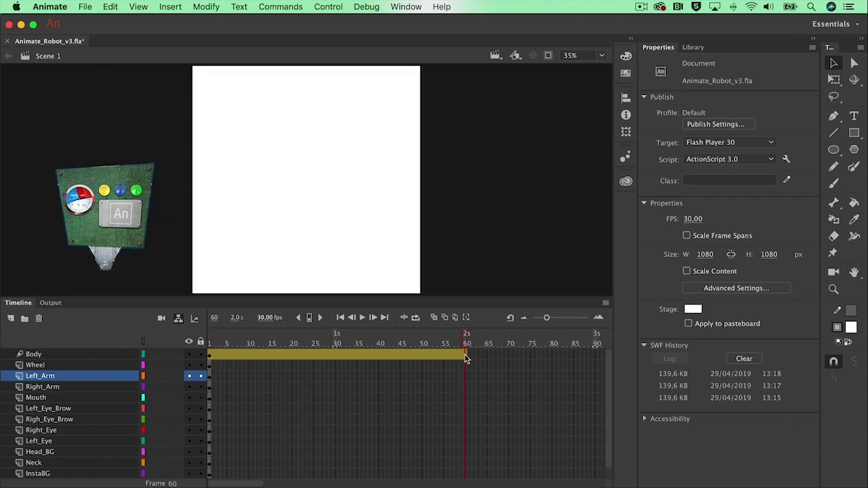
Insert frames at frame 60 on all remaining layers so they run two seconds.
left_click_drag(466, 368, 465, 484)
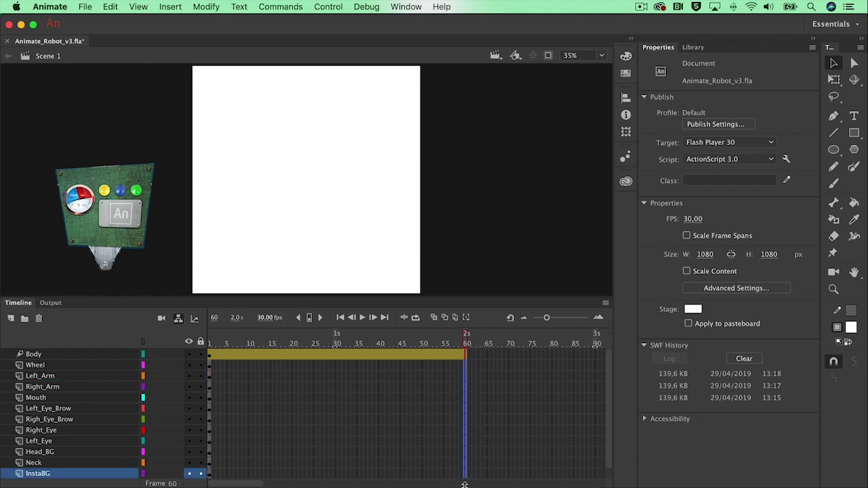
right_click(466, 359)
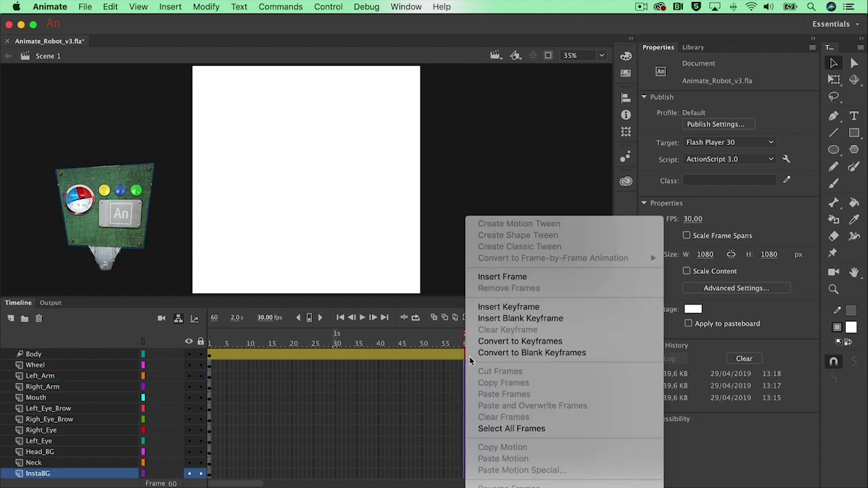
left_click(502, 276)
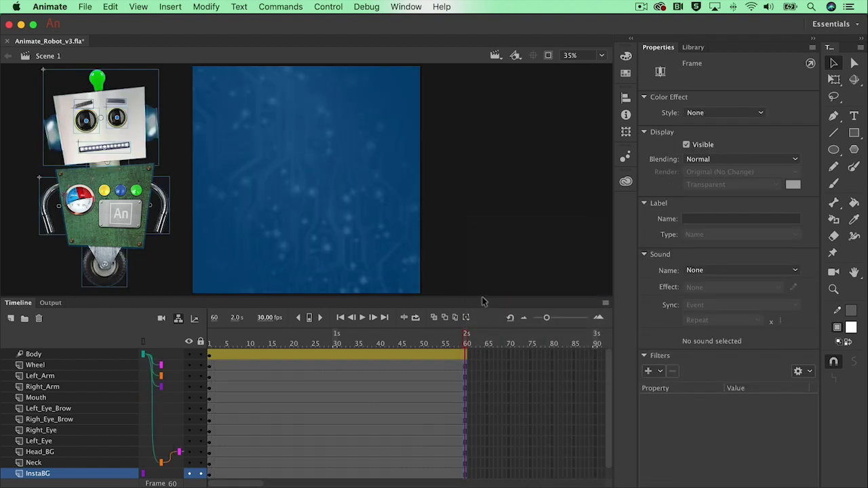
left_click_drag(466, 339, 293, 351)
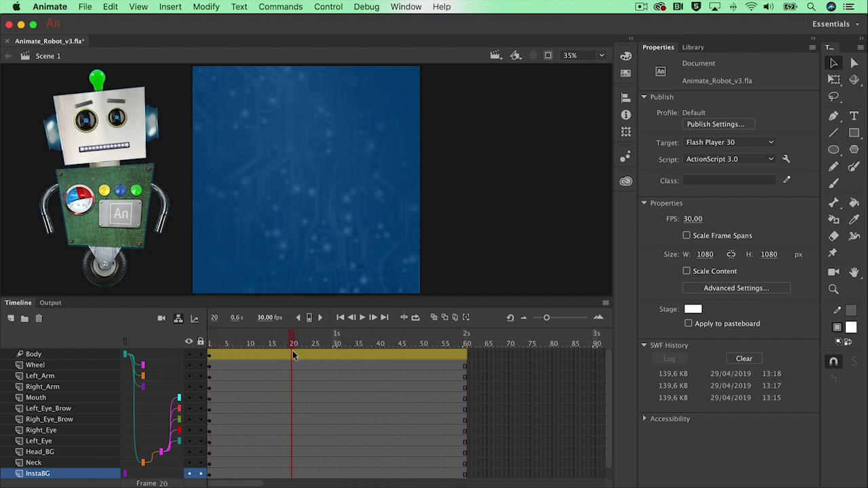
At frame 20, drag the Body instance onto the stage to create a motion keyframe.
left_click(113, 241)
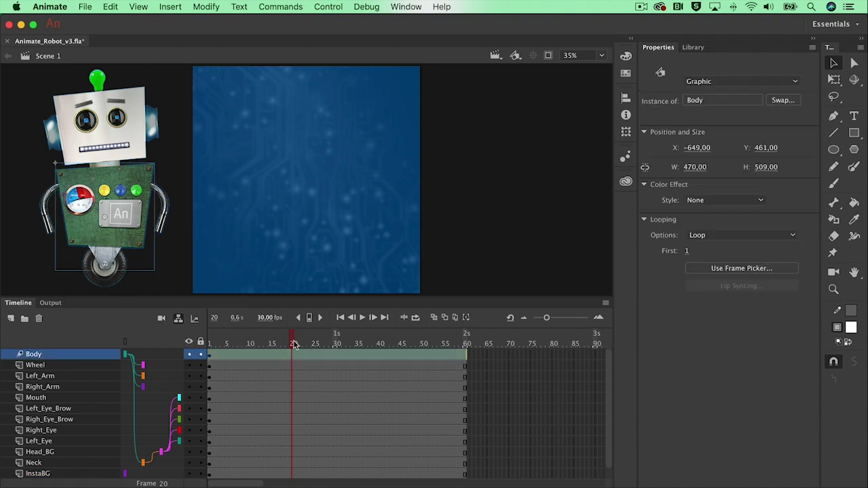
left_click_drag(105, 243, 273, 249)
mouse_move(292, 343)
left_mouse_down()
mouse_move(203, 337)
mouse_move(291, 337)
left_mouse_up()
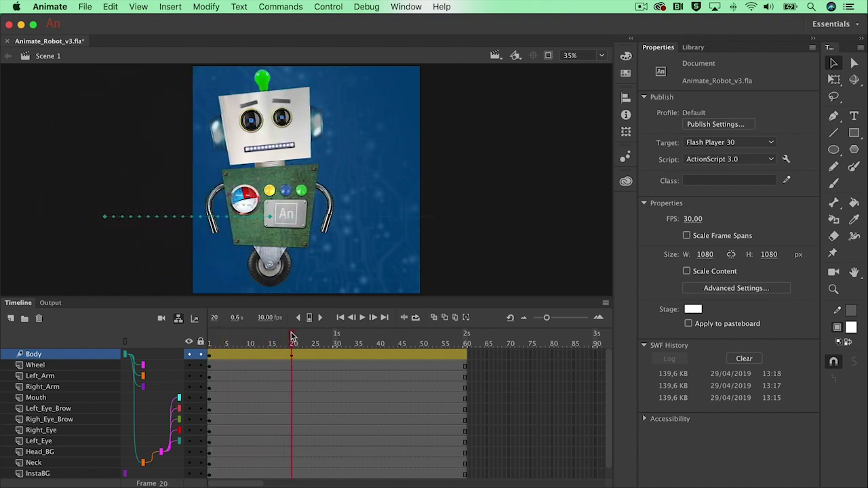
left_click(291, 354)
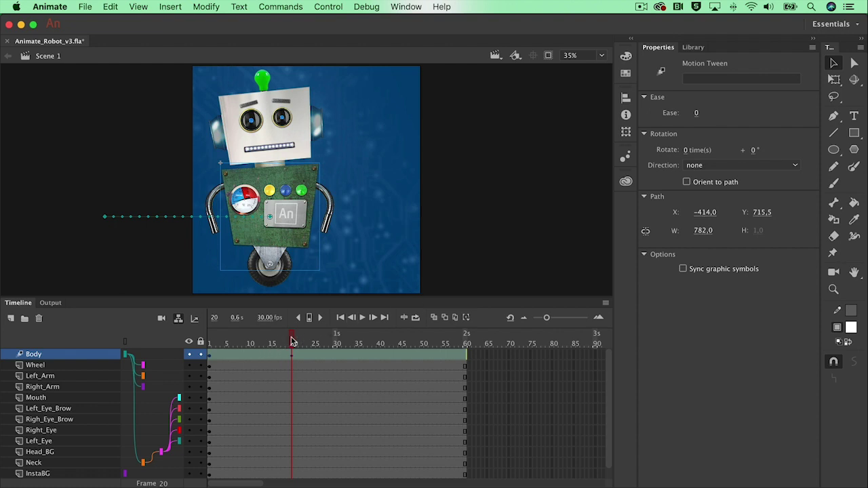
left_click_drag(291, 340, 202, 339)
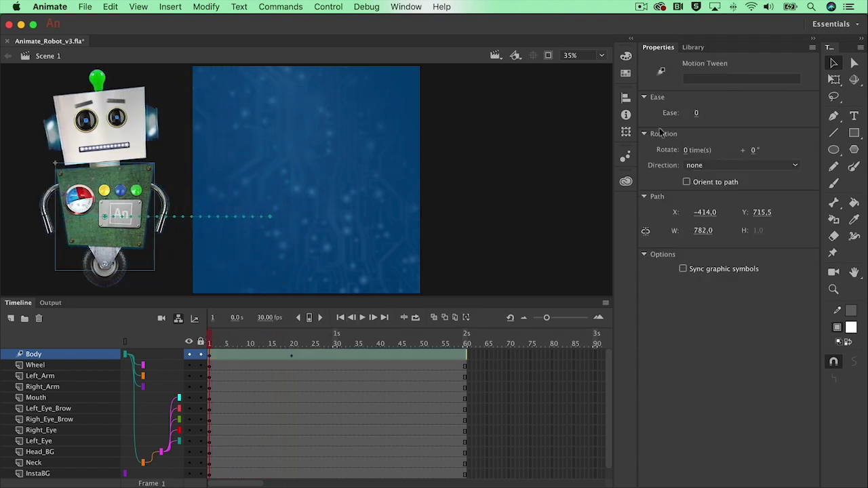
Try rotating the body with Free Transform, then undo the rotation with Cmd+Z.
left_click(833, 79)
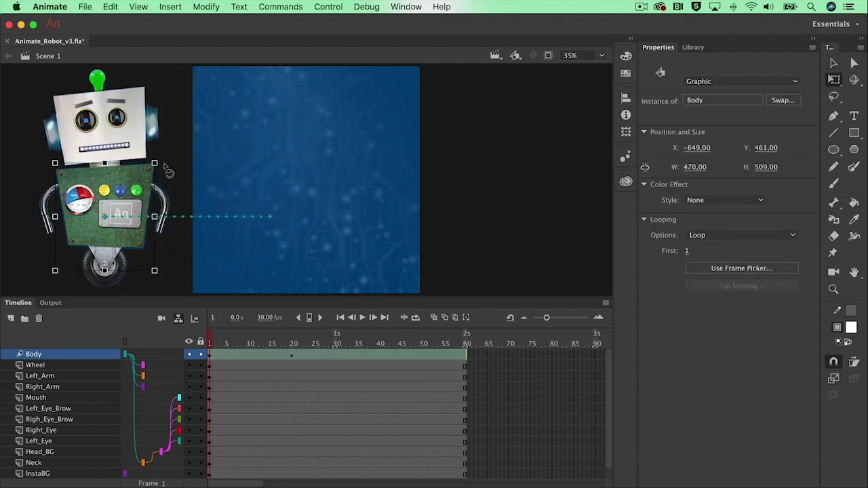
left_click_drag(165, 166, 173, 178)
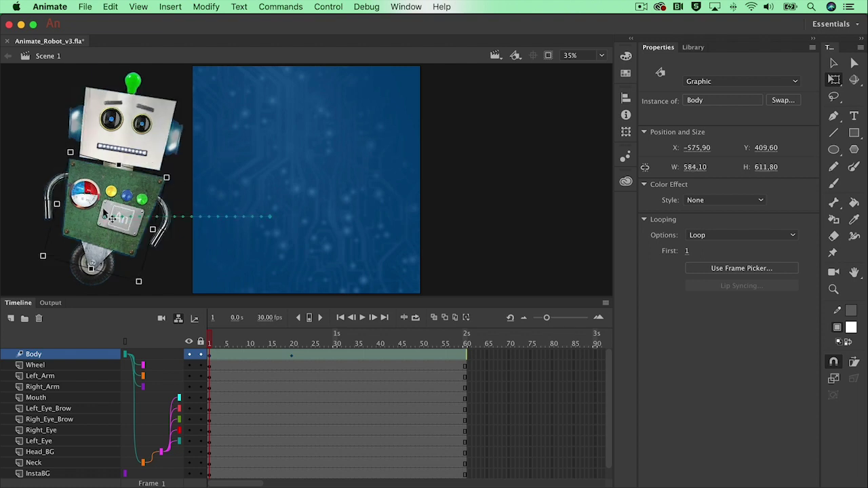
key("super+z")
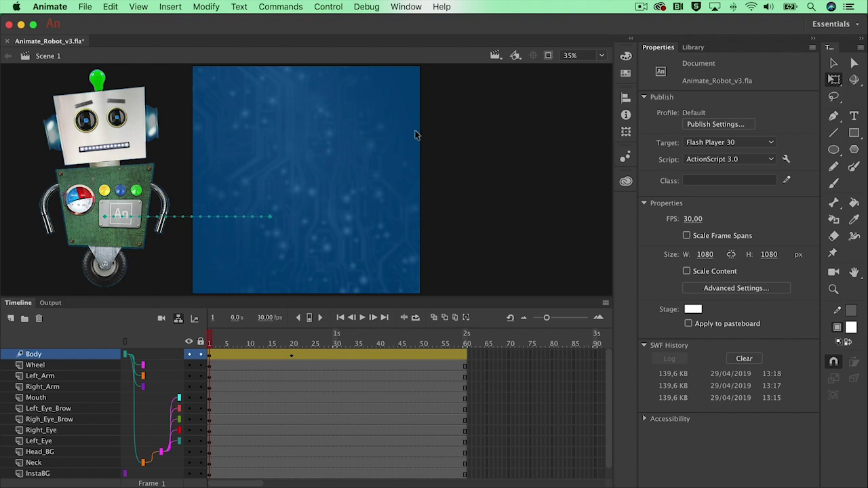
Move the body's transformation point down to the wheel and tilt the body at frame 1.
left_click(119, 190)
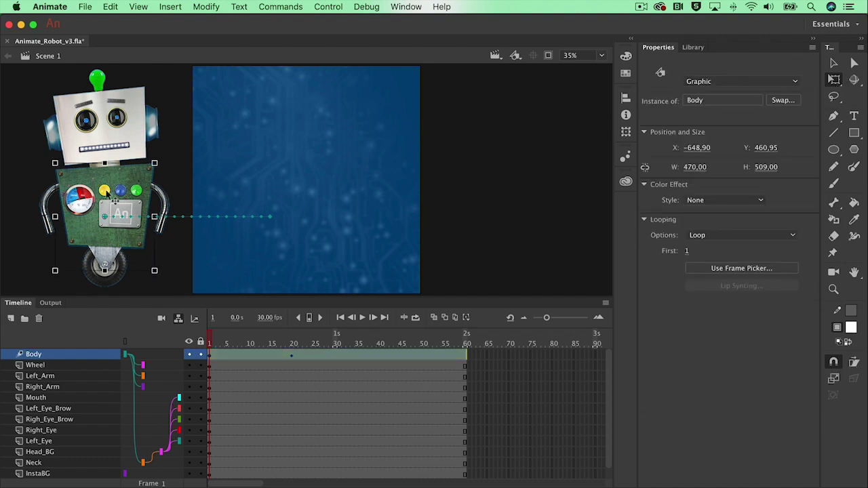
left_click_drag(104, 217, 104, 255)
mouse_move(170, 171)
left_mouse_down()
mouse_move(173, 177)
mouse_move(162, 158)
mouse_move(191, 182)
mouse_move(181, 160)
left_mouse_up()
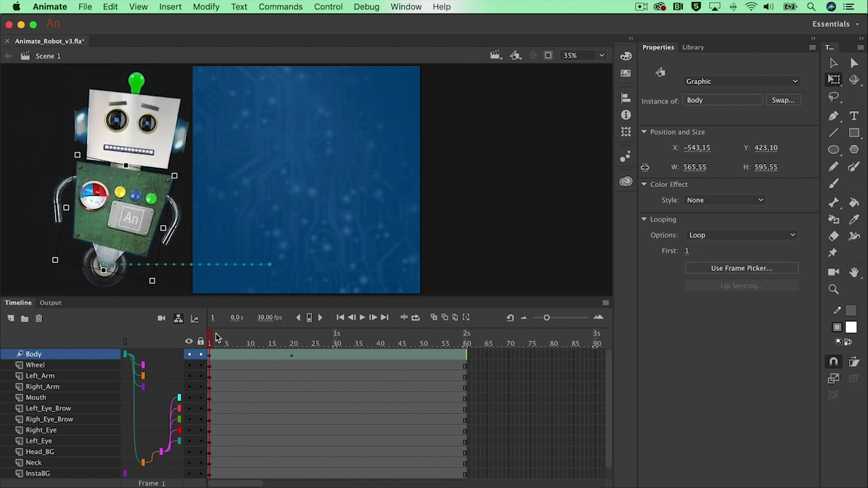
Rotate the body back and forth at frames 21, 24 and 26, then scrub to preview the rocking.
left_click_drag(212, 339, 300, 342)
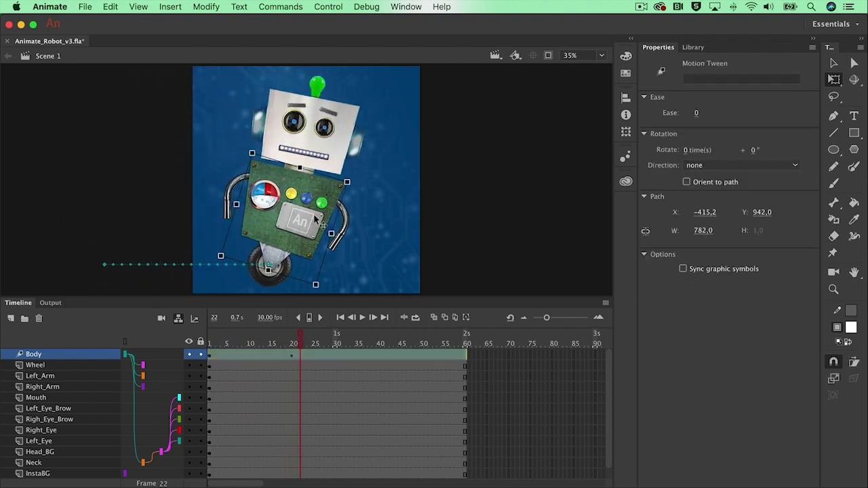
left_click_drag(357, 187, 316, 159)
left_click_drag(302, 342, 311, 344)
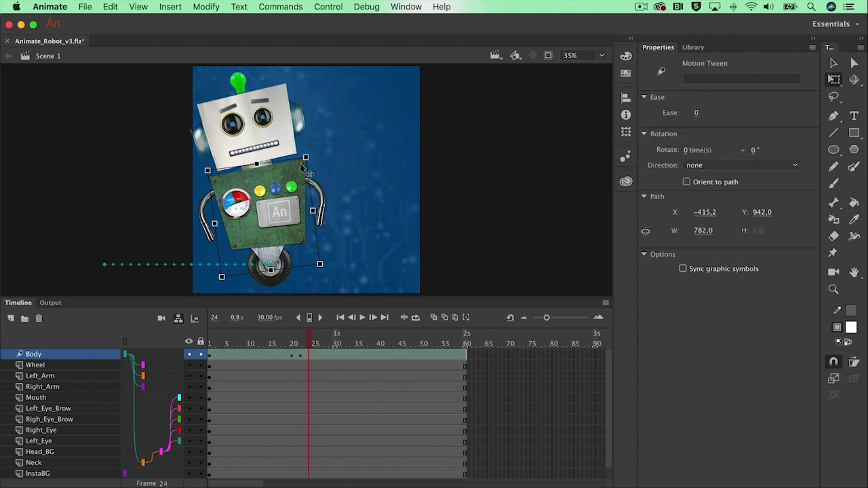
left_click_drag(313, 162, 331, 170)
left_click(316, 335)
left_click_drag(319, 337, 185, 337)
Shift the Body tween's rotation keyframes earlier, to around frames 11–17, and scrub to check.
key("Return")
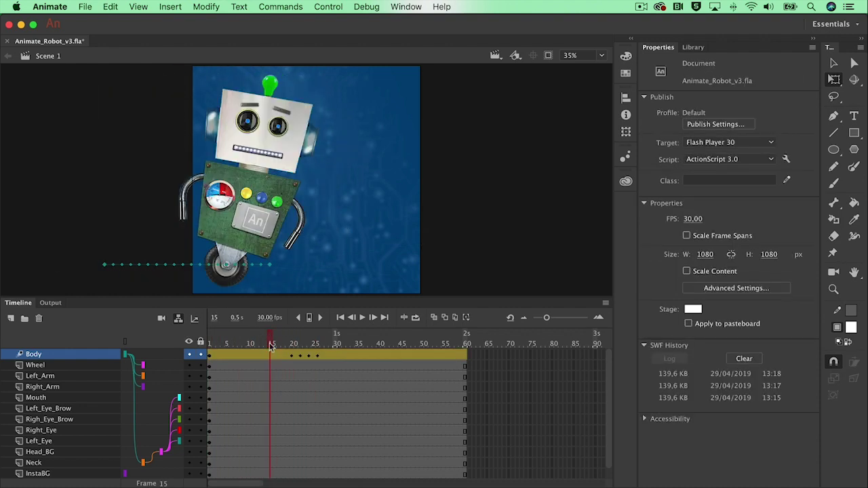
mouse_move(272, 343)
left_mouse_down()
mouse_move(226, 343)
mouse_move(316, 359)
mouse_move(190, 342)
mouse_move(286, 345)
mouse_move(218, 343)
mouse_move(272, 343)
left_mouse_up()
left_click(292, 357)
left_click(235, 340)
Show the Library panel and select the robot's Head instance on stage for tweening.
left_click(285, 119)
left_click(693, 47)
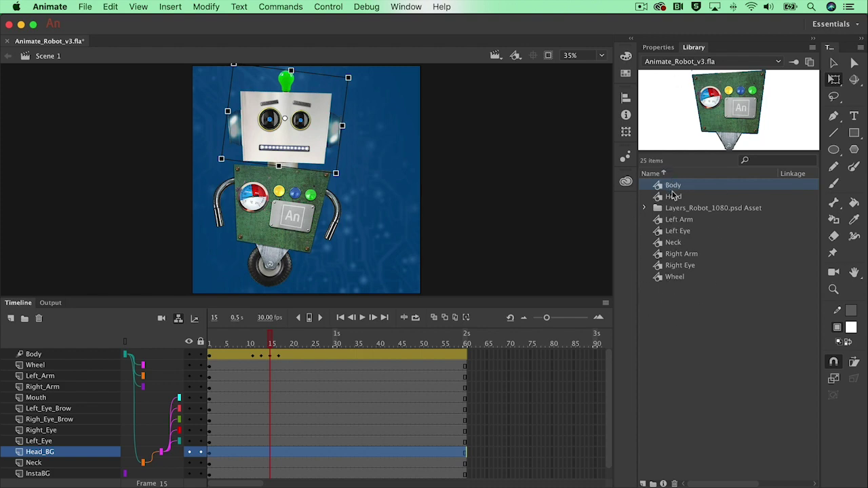
left_click(270, 287)
left_click(257, 149)
right_click(250, 142)
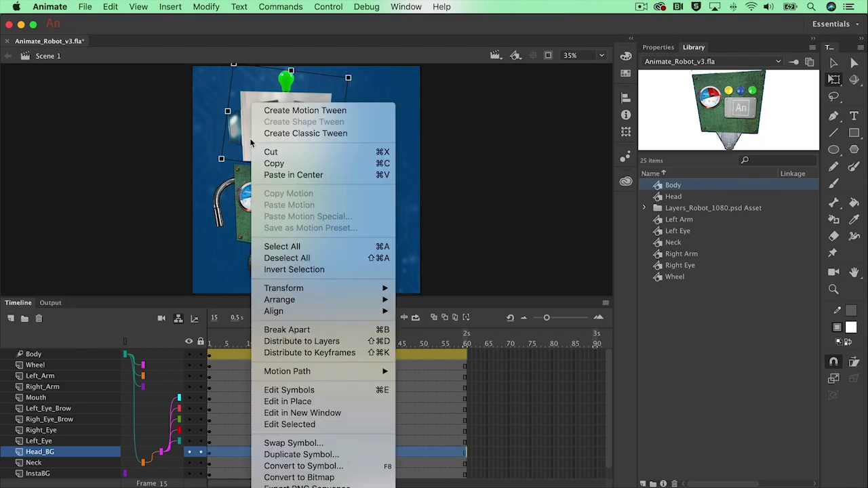
Create a motion tween on the head and select the head background piece on stage.
left_click(331, 112)
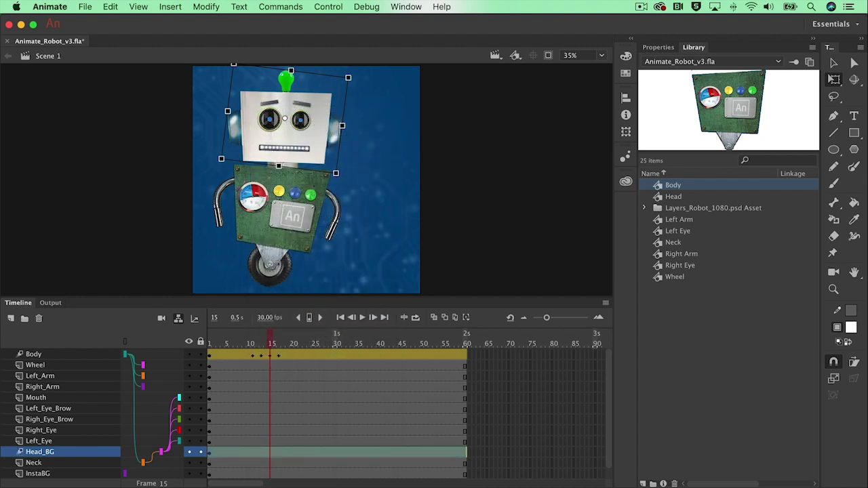
left_click(465, 441)
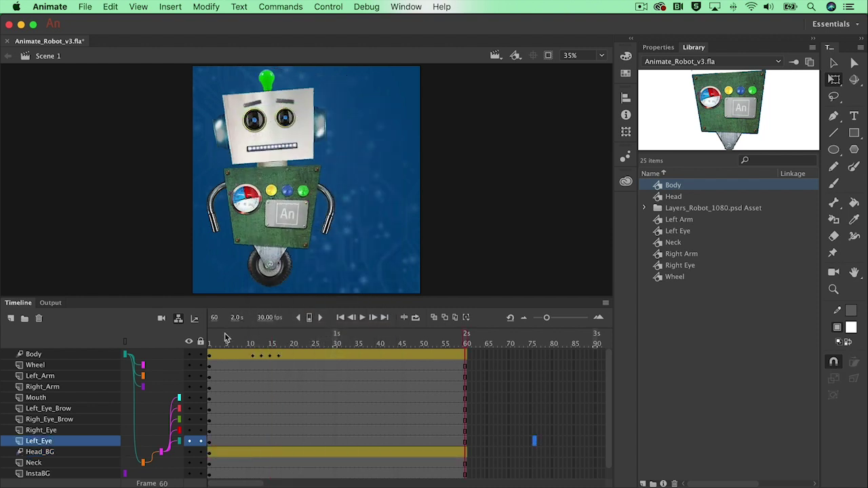
left_click_drag(228, 339, 253, 339)
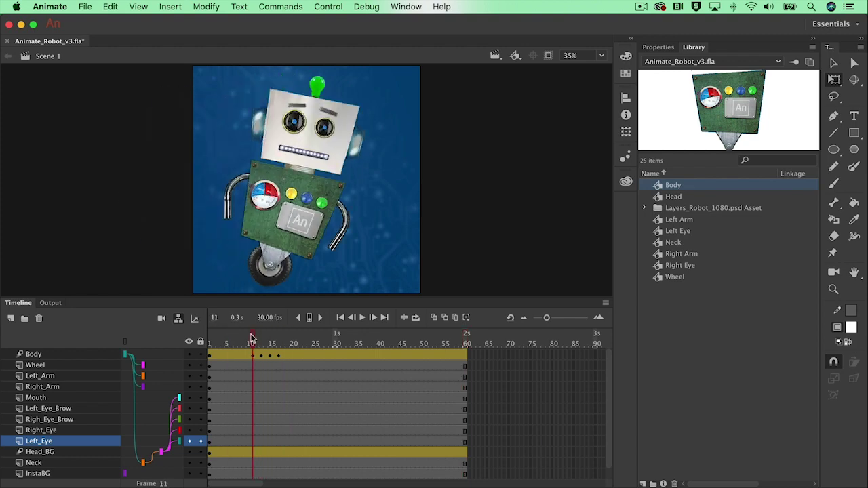
left_click(280, 128)
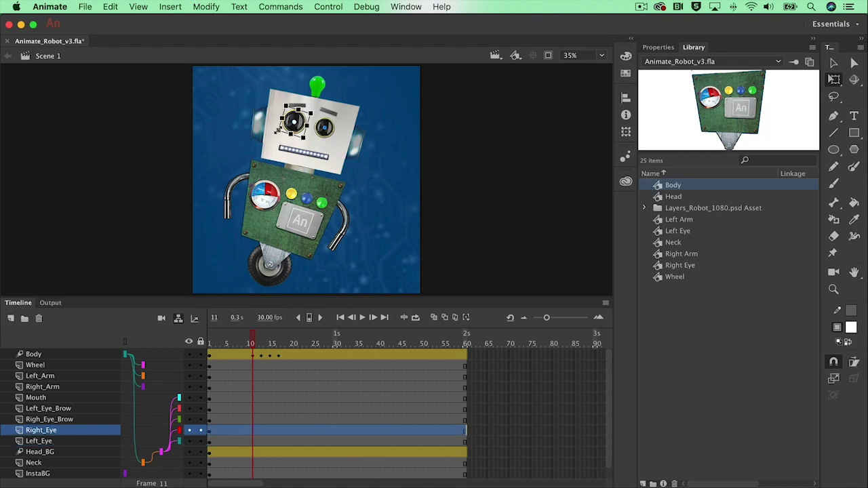
left_click(272, 151)
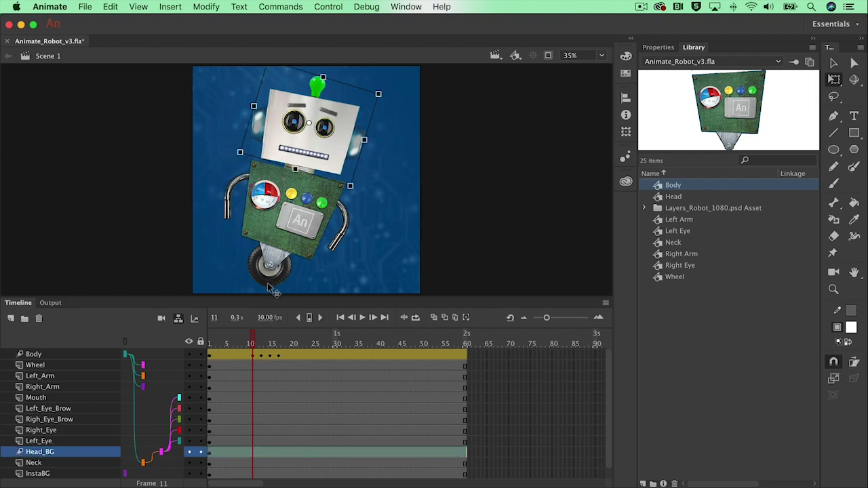
left_click_drag(253, 337, 197, 344)
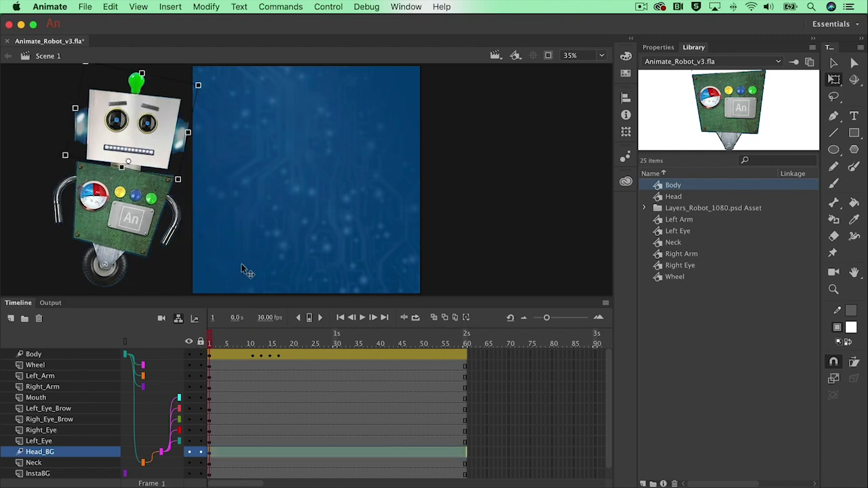
Tilt the head around frames 11–15, then play the animation to preview the tilt.
left_click_drag(213, 344, 262, 344)
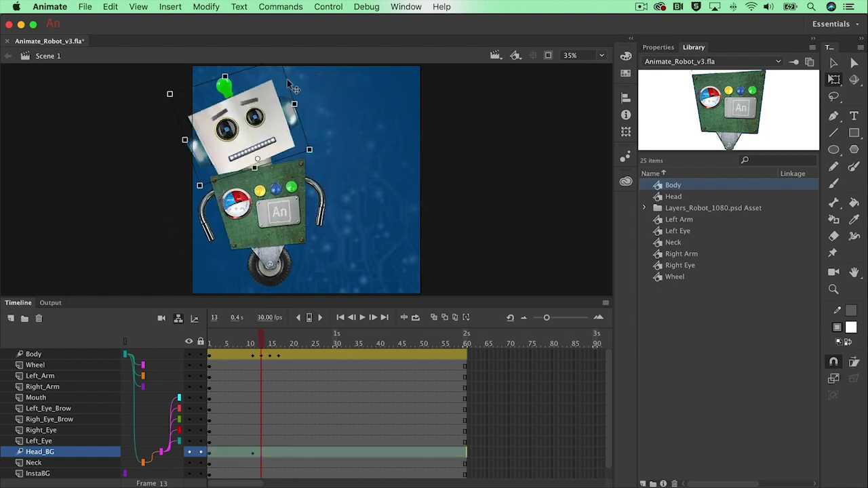
left_click_drag(298, 78, 317, 66)
key("period")
key("period")
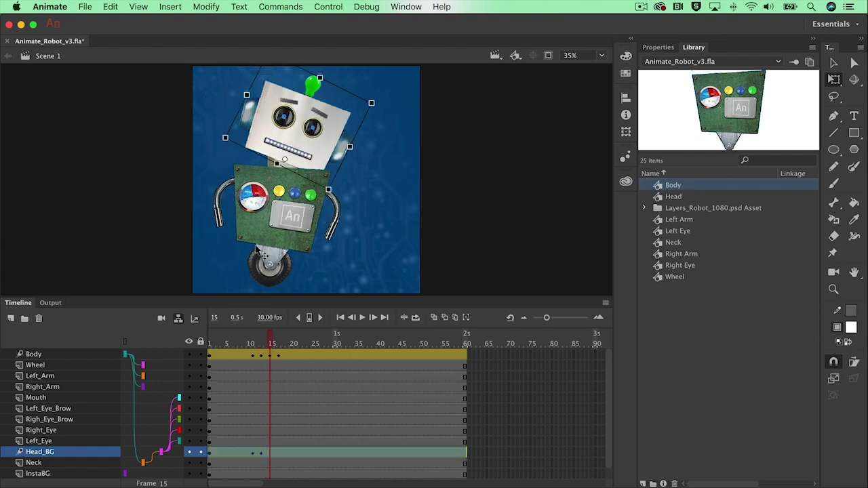
key("Return")
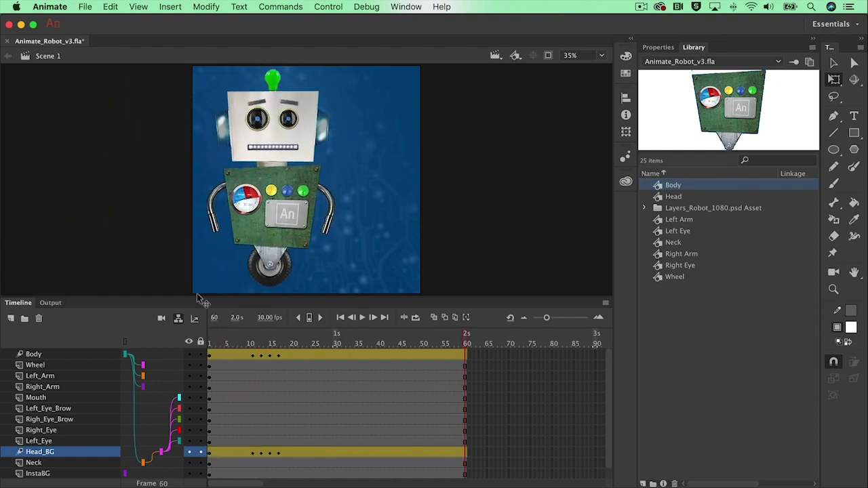
Enter the Wheel symbol and convert its artwork into a symbol named 'Wheel_Rotate'.
left_click(275, 284)
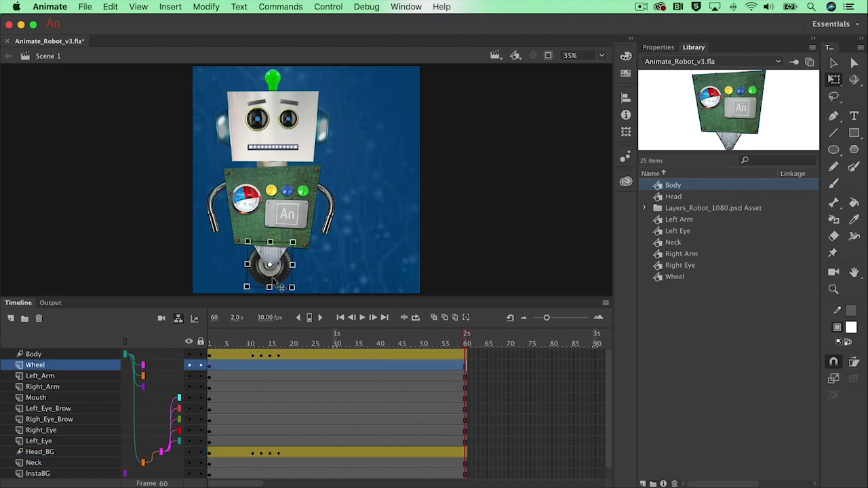
double_click(273, 279)
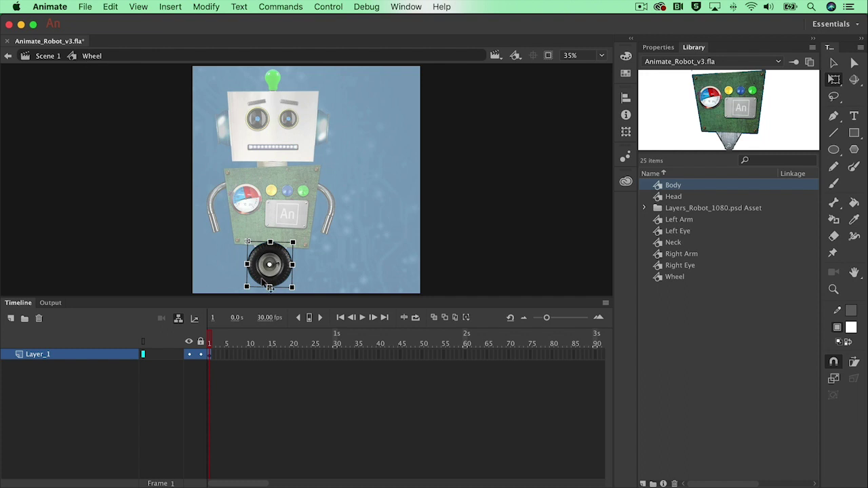
left_click(203, 5)
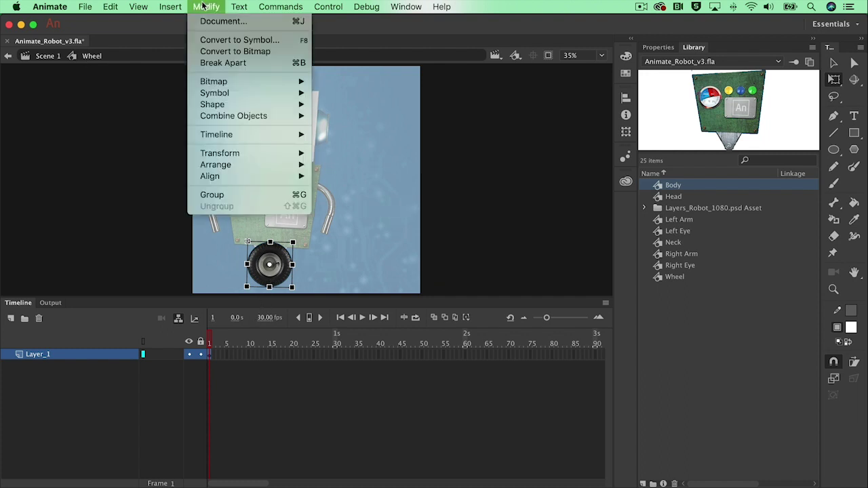
left_click(227, 40)
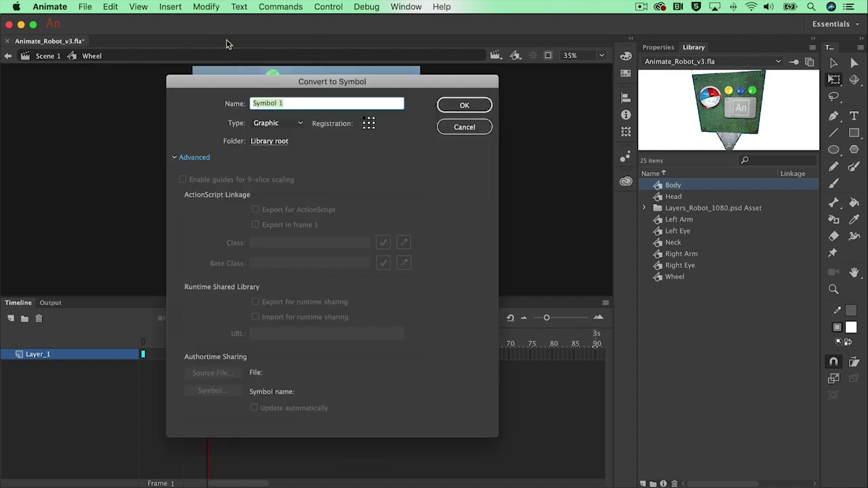
type("Wheel_Rotate")
key("Return")
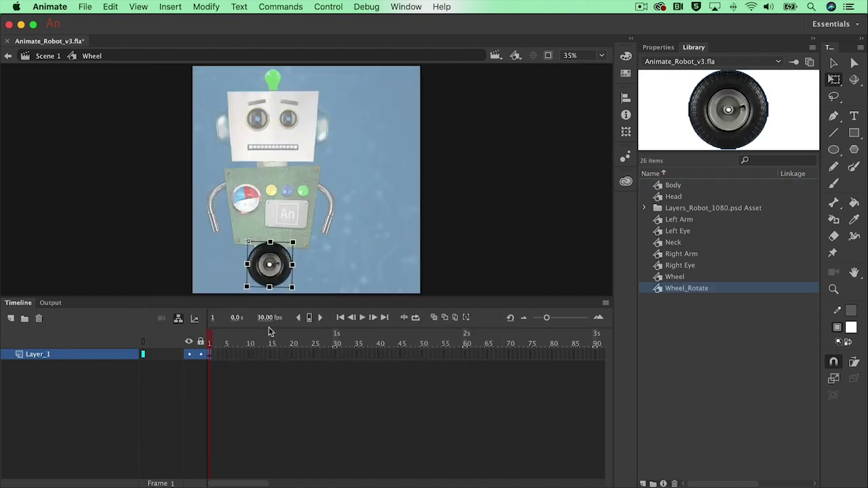
Add a motion tween to the wheel instance inside the Wheel symbol.
right_click(272, 282)
left_click(337, 111)
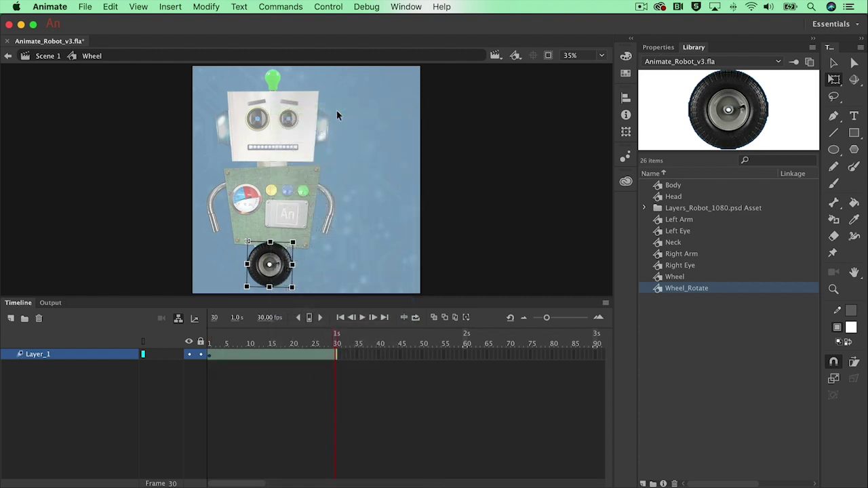
left_click(284, 354)
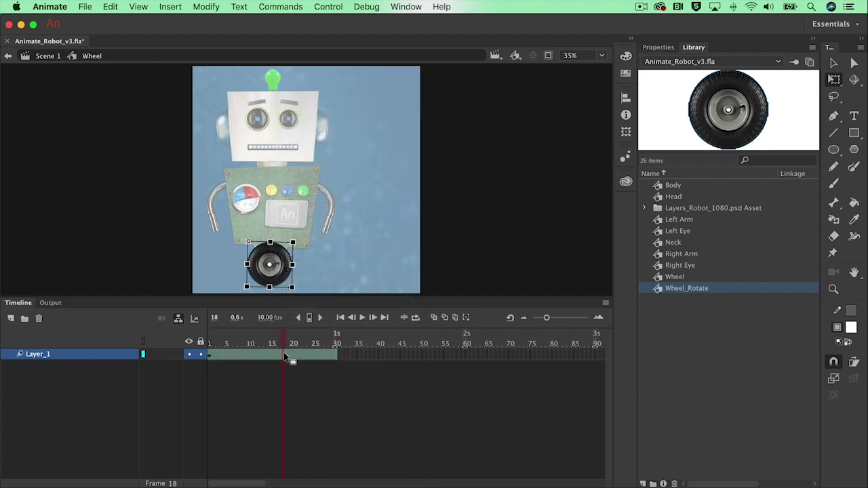
Set the wheel tween to rotate 2 times in the CW direction.
left_click(656, 48)
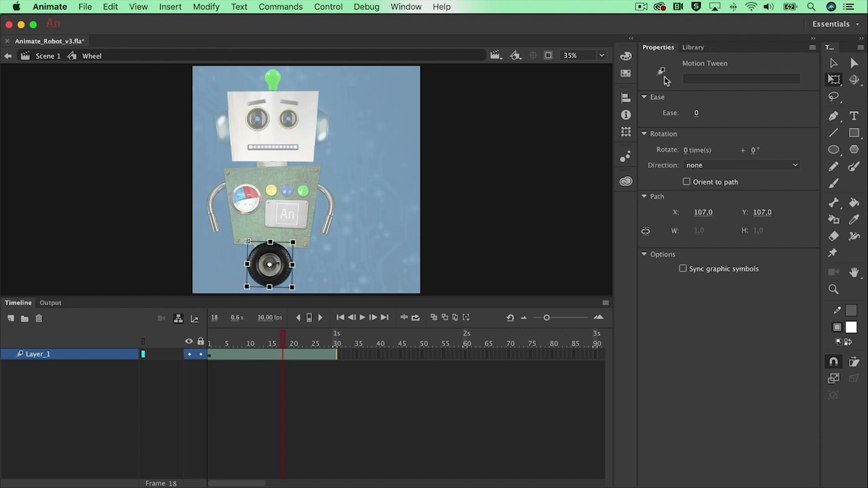
left_click(693, 149)
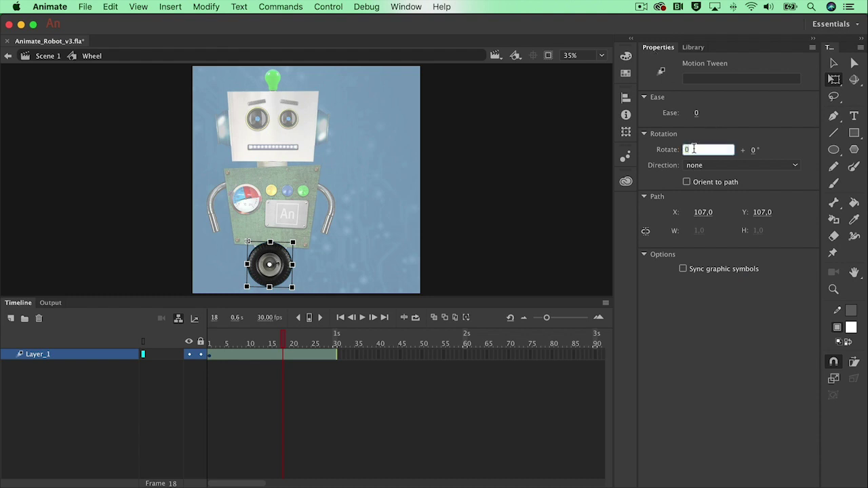
type("2")
key("Return")
left_click(691, 165)
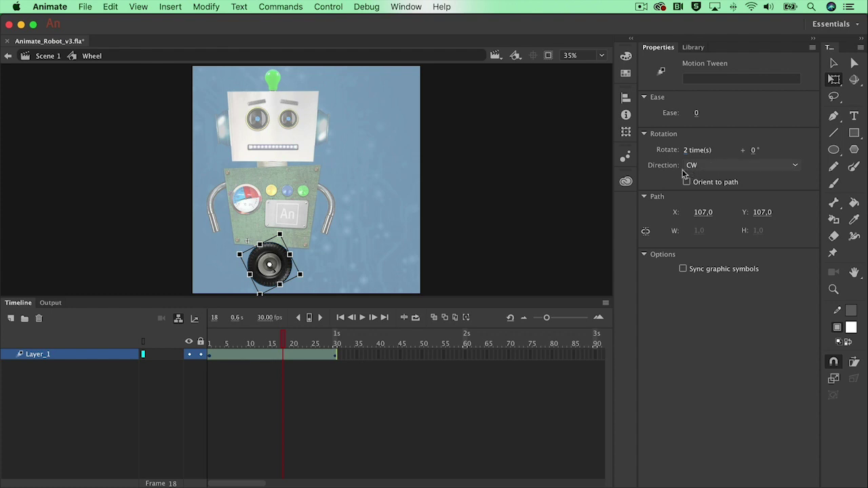
left_click(690, 178)
Play the wheel tween from frame 1 to check the spin.
left_click(207, 342)
key("Return")
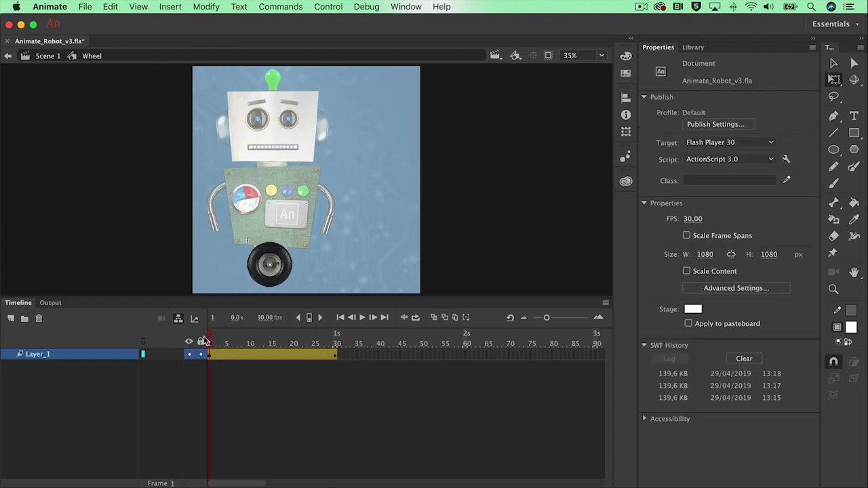
left_click(248, 353)
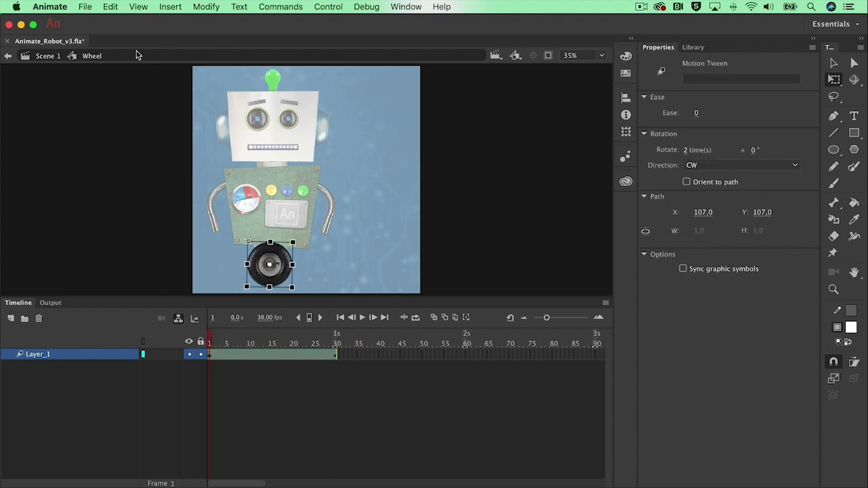
Return to Scene 1 and play the robot animation from near the start.
left_click(48, 57)
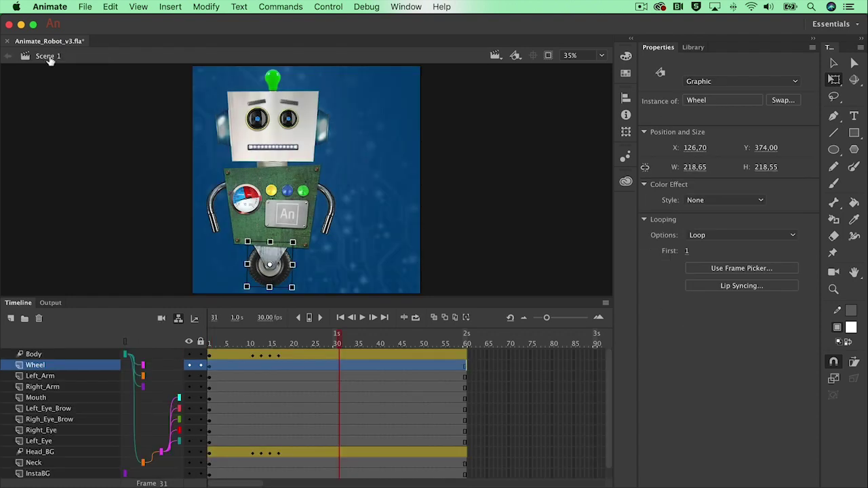
left_click_drag(284, 334, 227, 333)
key("Return")
Scrub to frame 13, where the robot lands, and select that frame on the Wheel layer.
left_click_drag(319, 381, 269, 380)
left_click_drag(272, 337, 264, 337)
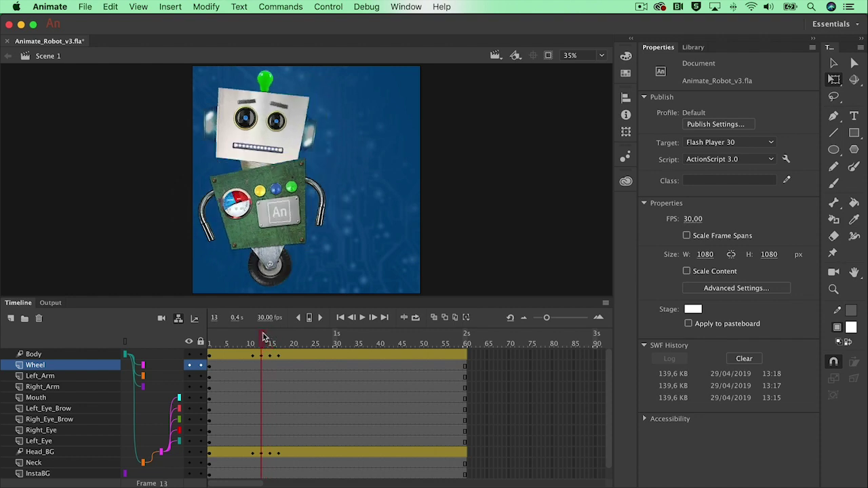
left_click(262, 370)
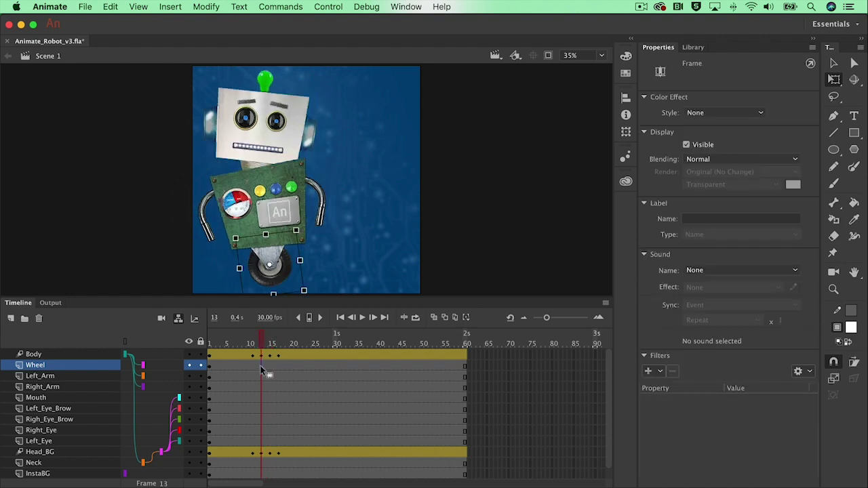
Insert a keyframe at frame 13 on the Wheel layer and set the wheel's looping to Single Frame.
right_click(262, 370)
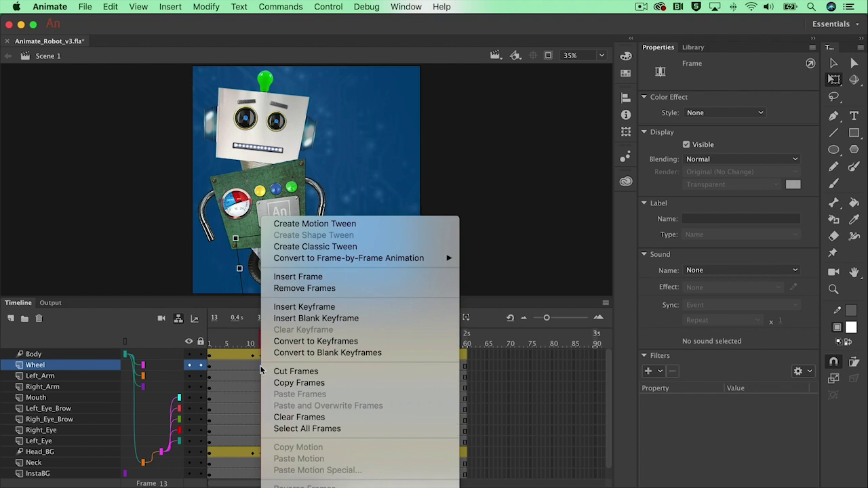
left_click(303, 307)
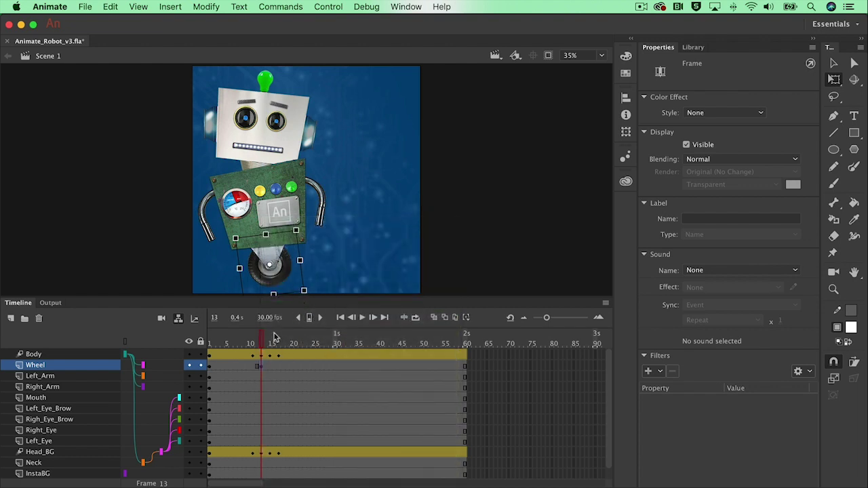
left_click(271, 292)
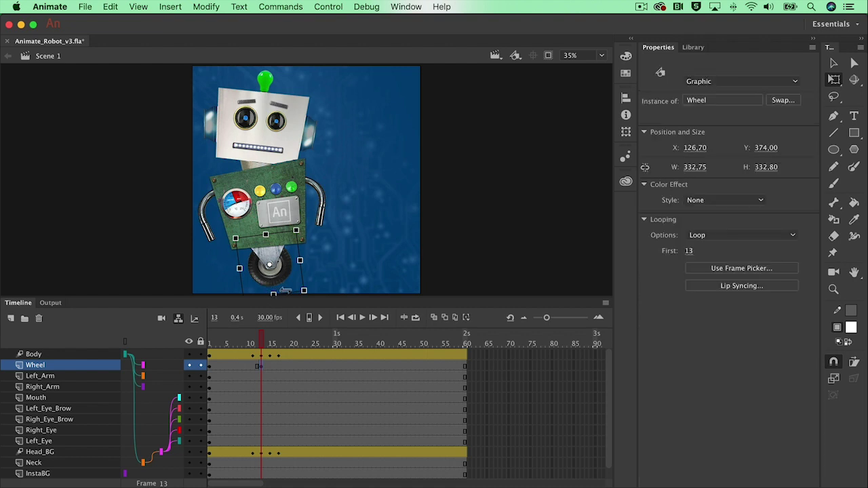
left_click(709, 235)
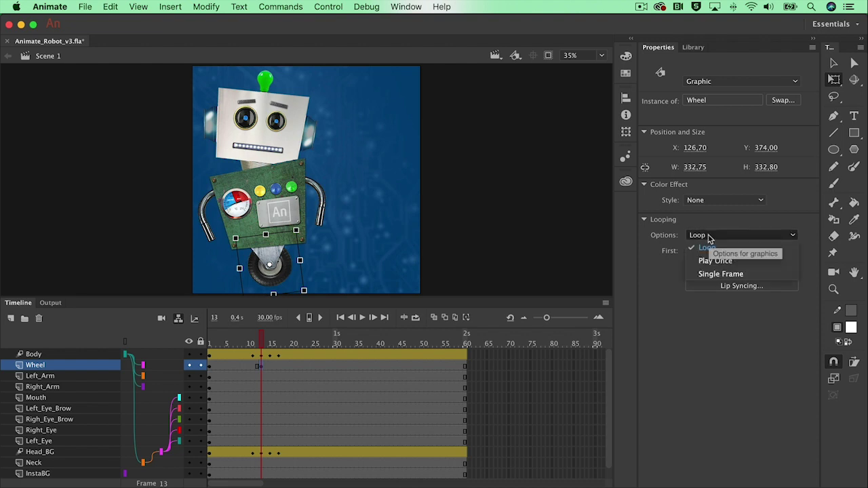
left_click(713, 274)
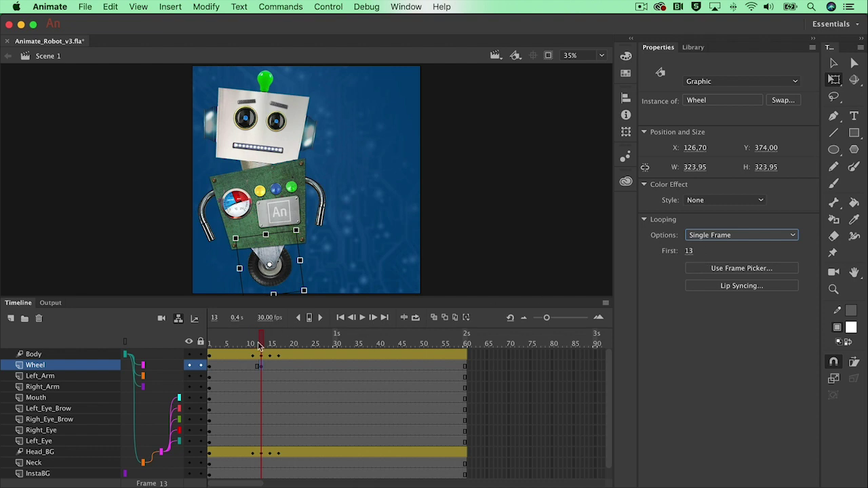
left_click_drag(261, 341, 202, 340)
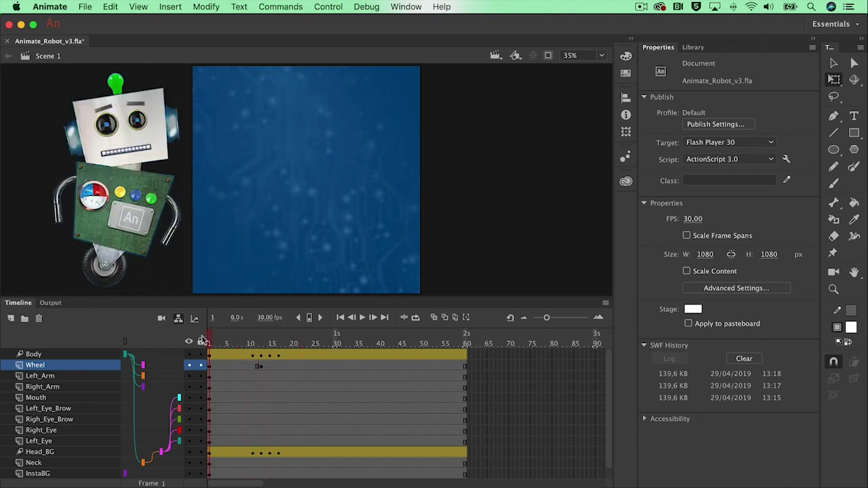